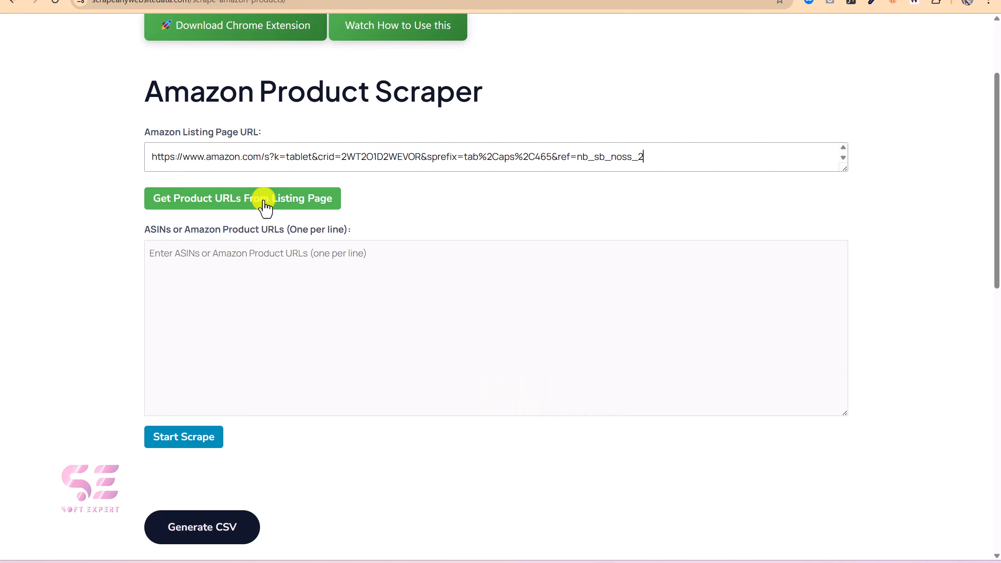
Collect the product URLs from the Amazon tablet listing page and dismiss the message.
{"action": "left_click", "coordinate": [278, 205]}
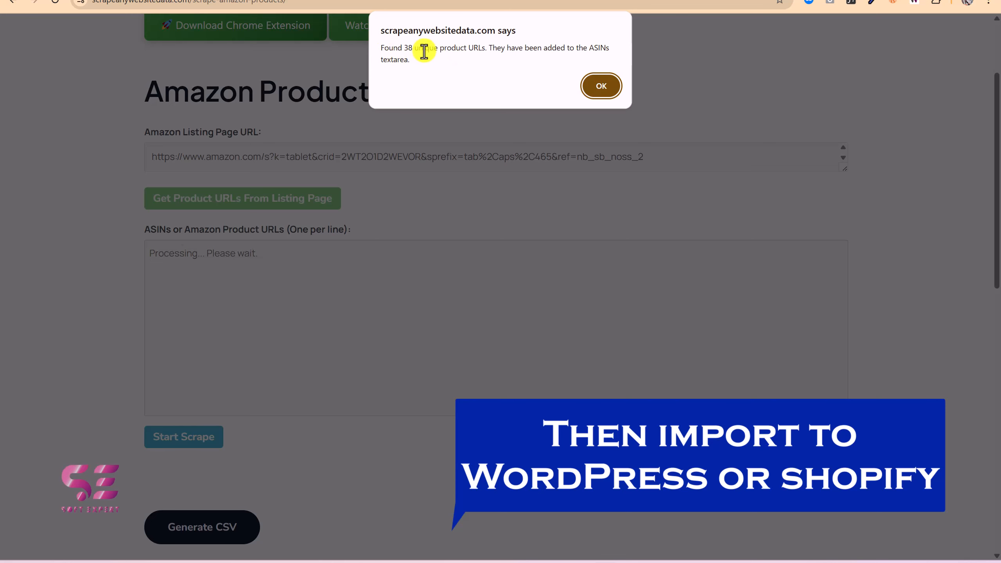
{"action": "left_click", "coordinate": [592, 86]}
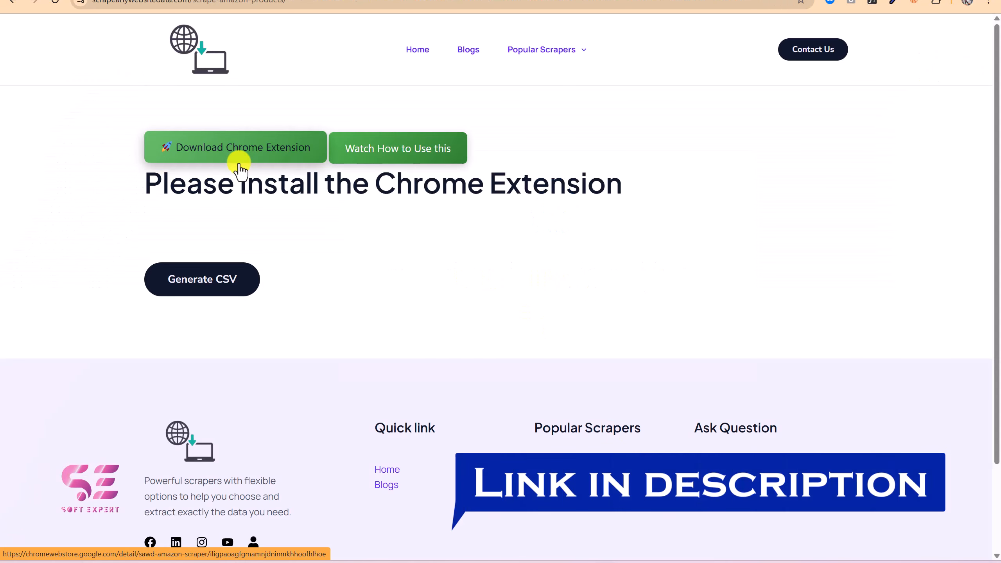
Install the SAWD Amazon Scraper extension from the Chrome Web Store and reload the Amazon product scraper page.
{"action": "left_click", "coordinate": [258, 155]}
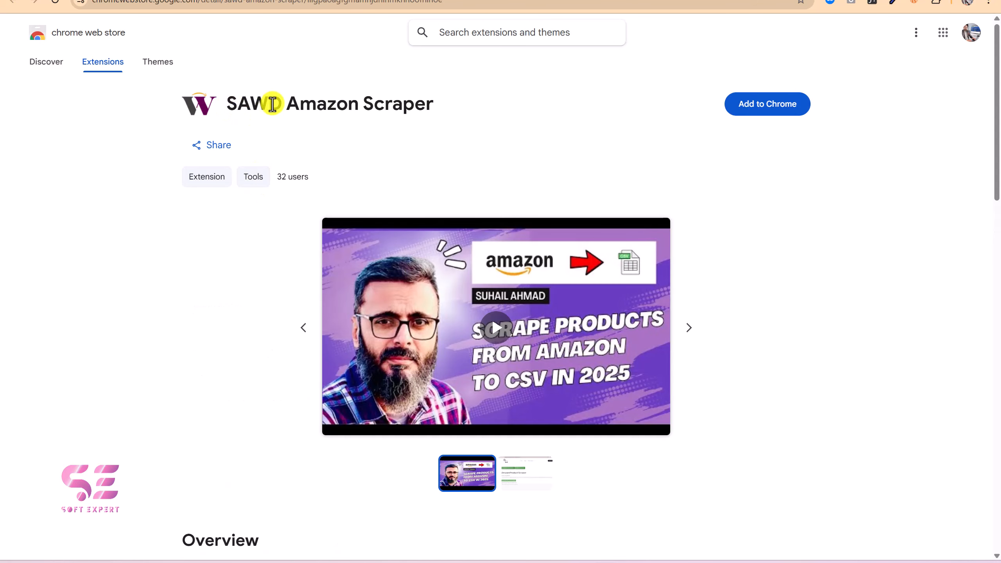
{"action": "left_click", "coordinate": [771, 112]}
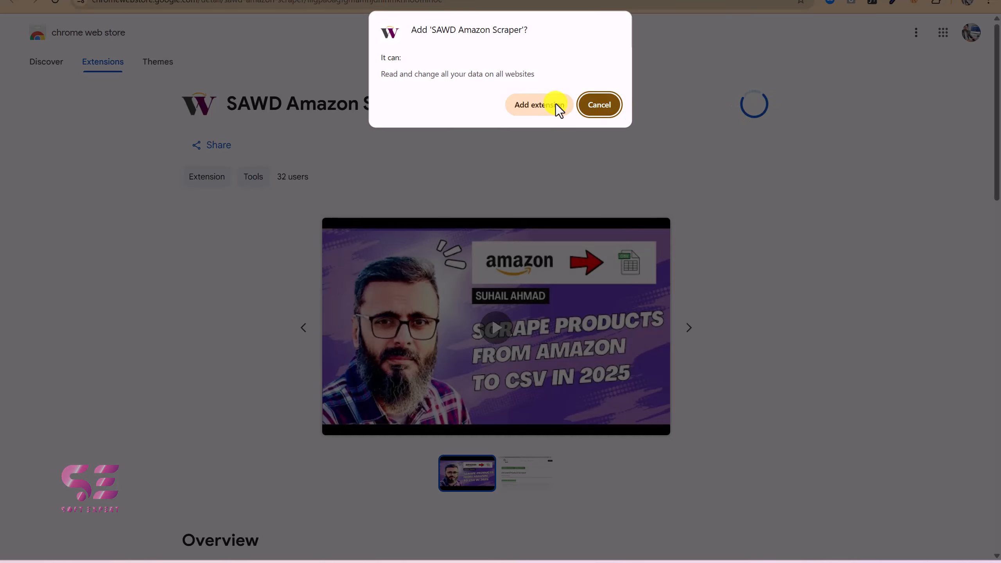
{"action": "left_click", "coordinate": [552, 103]}
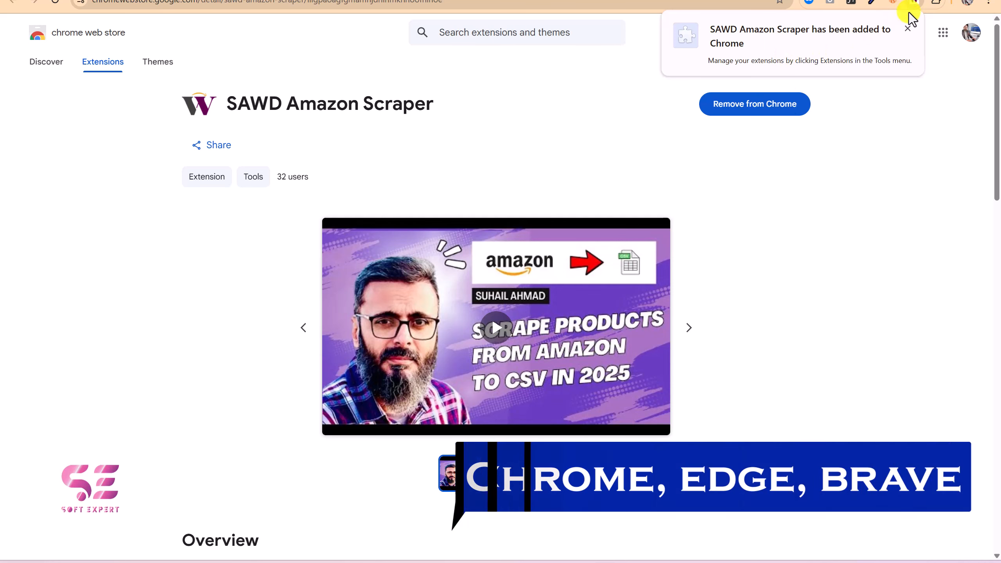
{"action": "left_click", "coordinate": [908, 29]}
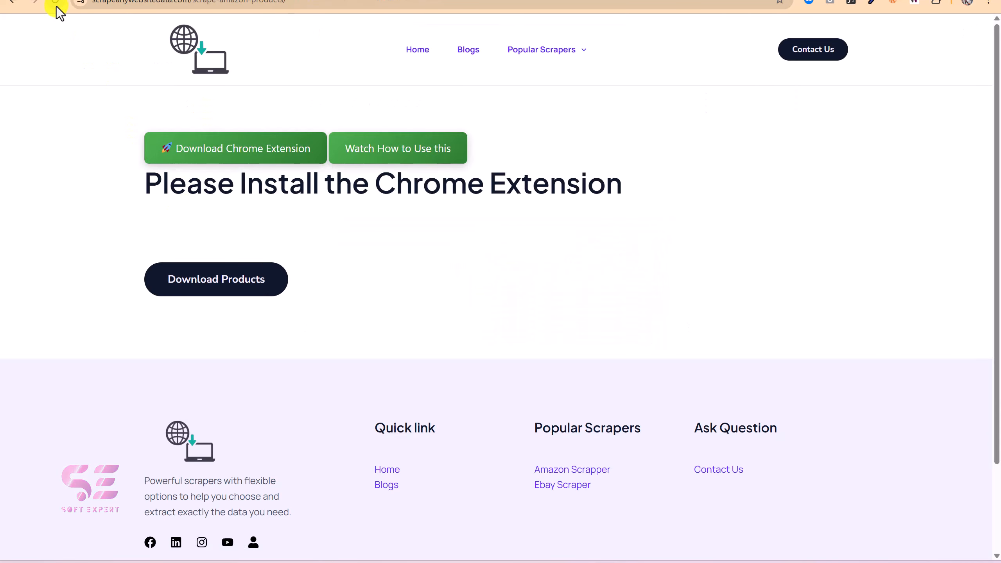
{"action": "left_click", "coordinate": [55, 4]}
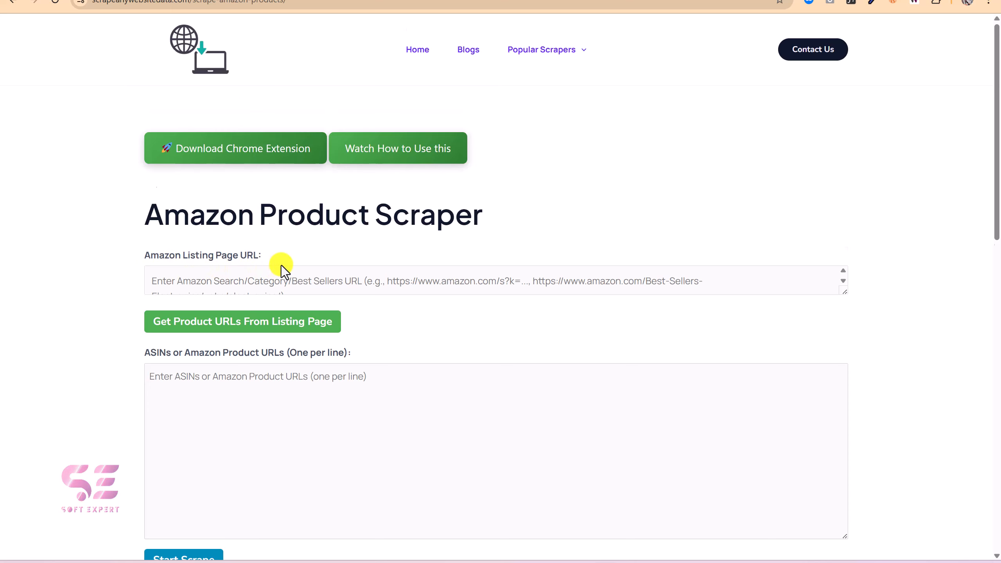
{"action": "scroll", "coordinate": [279, 270], "scroll_direction": "down", "scroll_amount": 3}
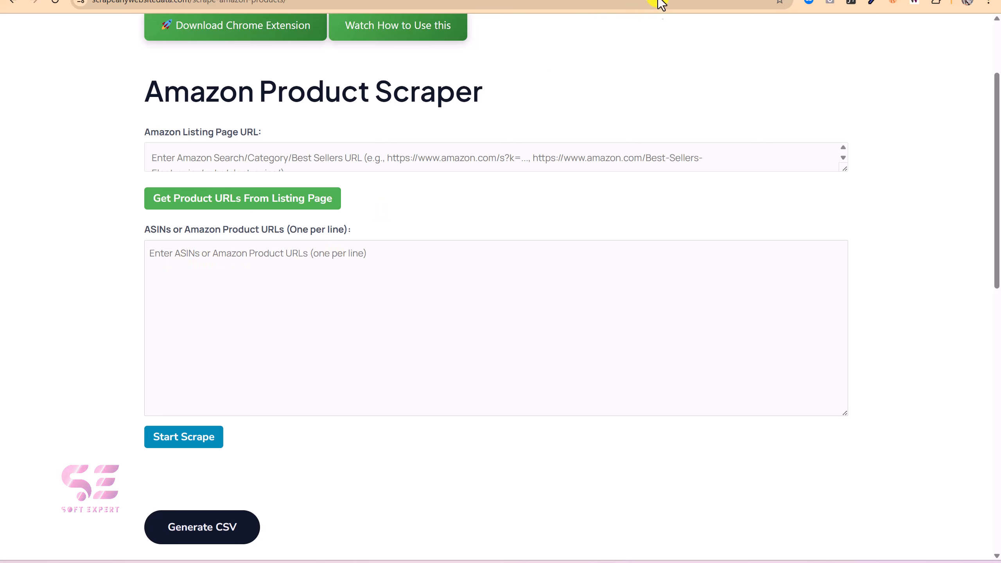
Open the Acer monitor's product page on Amazon and enter its URL in the scraper's ASINs or Amazon Product URLs box.
{"action": "left_click", "coordinate": [469, 0]}
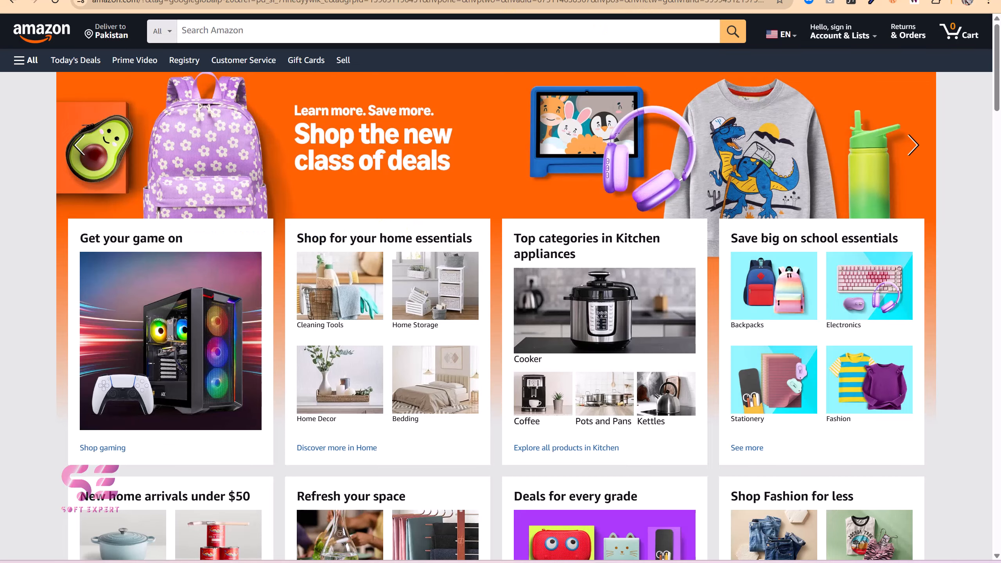
{"action": "scroll", "coordinate": [399, 239], "scroll_direction": "down", "scroll_amount": 5}
{"action": "scroll", "coordinate": [401, 246], "scroll_direction": "down", "scroll_amount": 3}
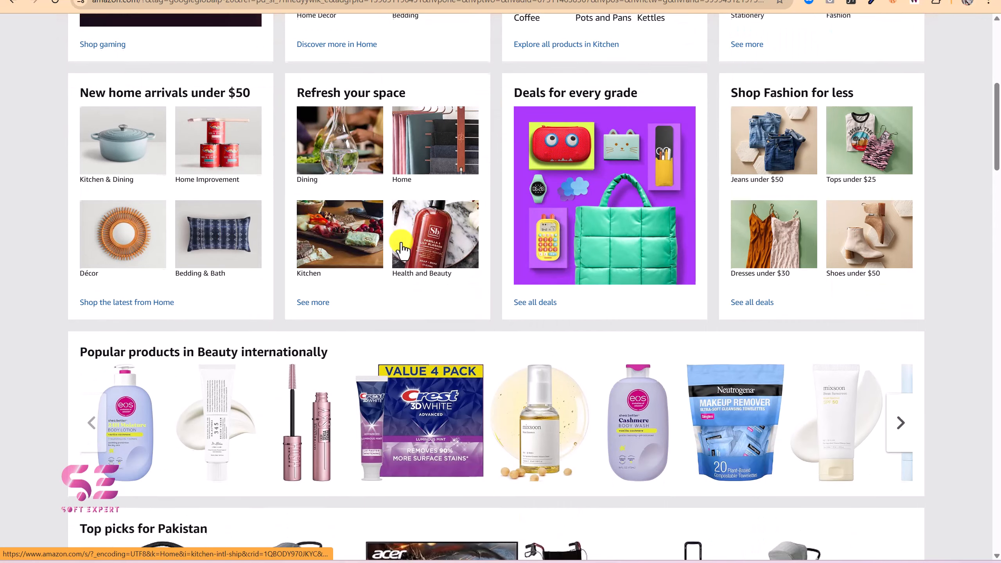
{"action": "scroll", "coordinate": [401, 246], "scroll_direction": "down", "scroll_amount": 5}
{"action": "left_click", "coordinate": [391, 236]}
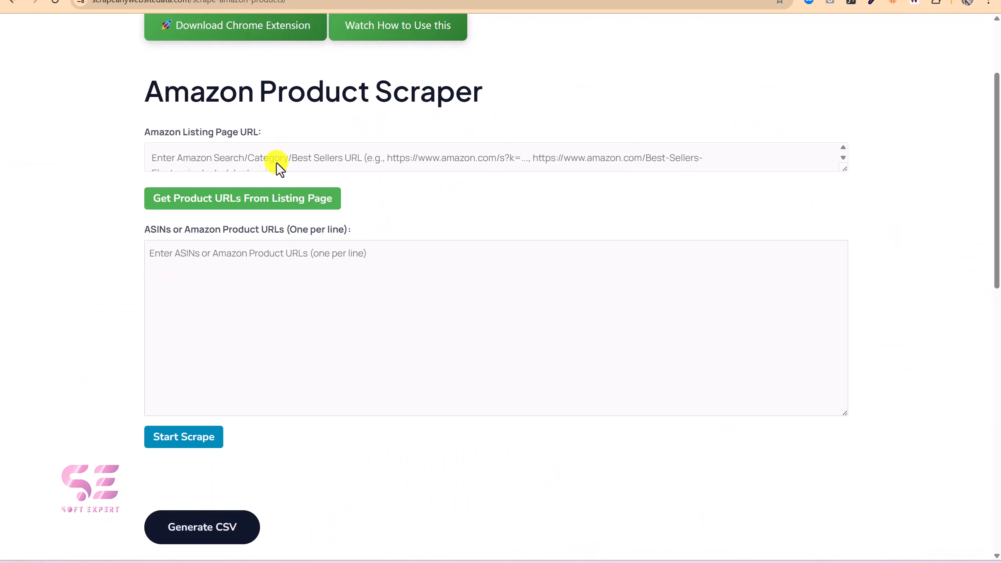
{"action": "left_click", "coordinate": [269, 288]}
{"action": "type", "text": "https://www.amazon.com/Acer-Monitor-FreeSync-Technology-ZeroFrame/dp/B0B6DFG1FQ/?_encoding=UTF8&pd_rd_w=9EVwp&content-id=amzn1.sym.4bba068a-9322-4692-abd5-0bbe652907a9&pf_rd_p=4bba068a-9322-4692-abd5-0bbe652907a9&pf_rd_r=32JVJ4D8Y10NY8G1W228&pd_rd_wg=qujht&pd_rd_r=d414c2ec-7447-4171-ad48-98a781127f4d&ref_=pd_hp_d_btf_nta-top-picks&th=1"}
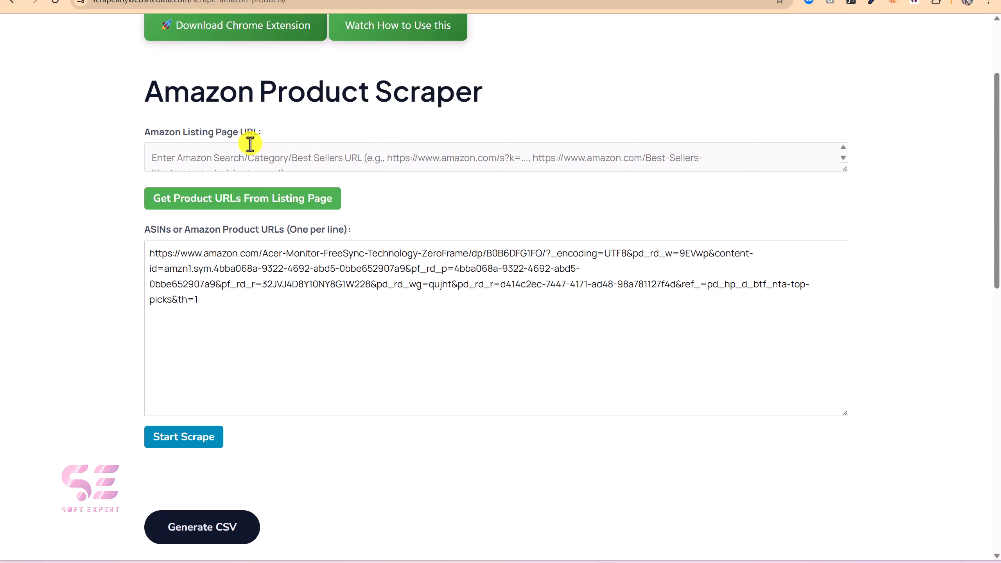
Search Amazon for "tablet" to get a listing page.
{"action": "left_click_drag", "start_coordinate": [145, 135], "coordinate": [227, 133]}
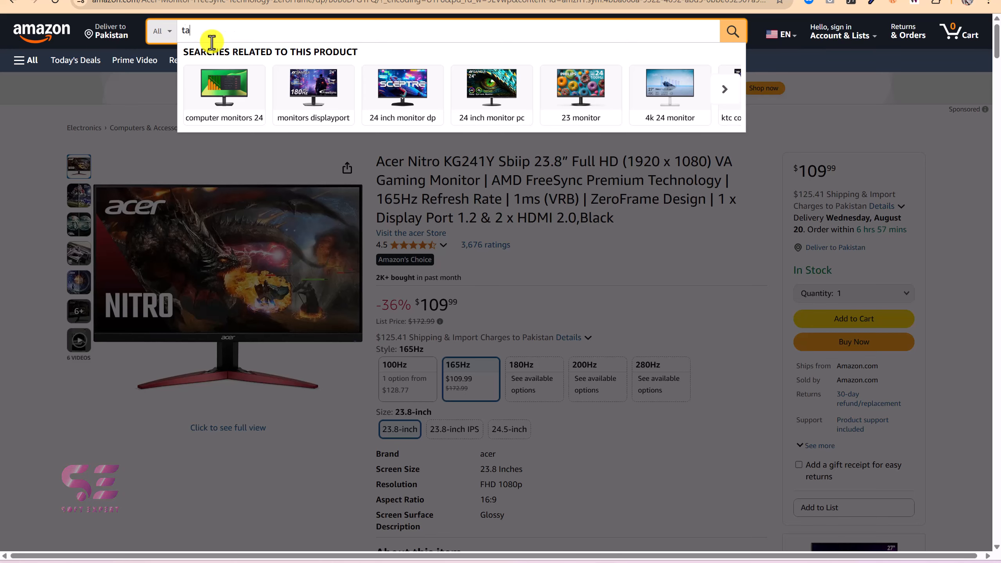
{"action": "type", "text": "blet"}
{"action": "key", "text": "Return"}
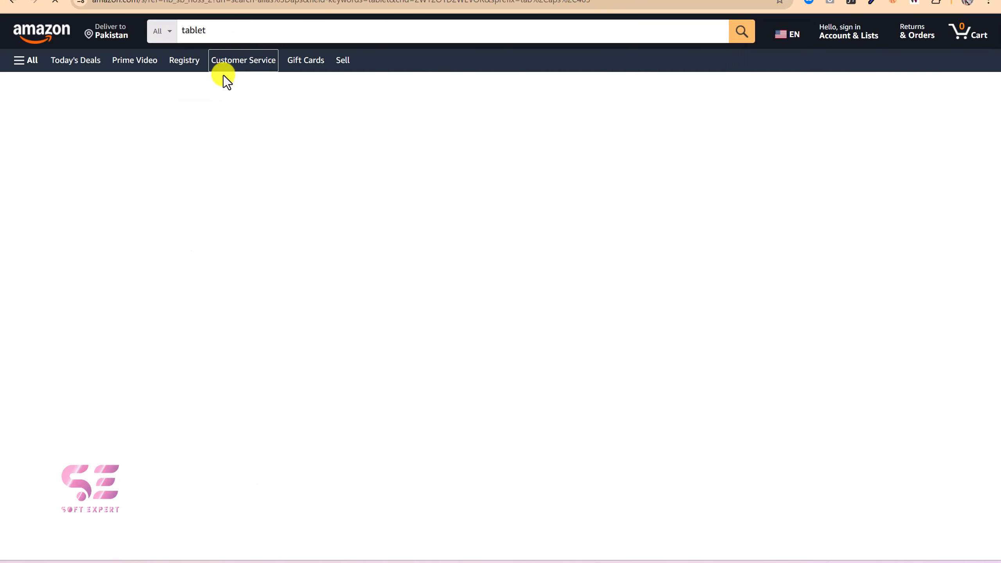
{"action": "scroll", "coordinate": [306, 85], "scroll_direction": "down", "scroll_amount": 5}
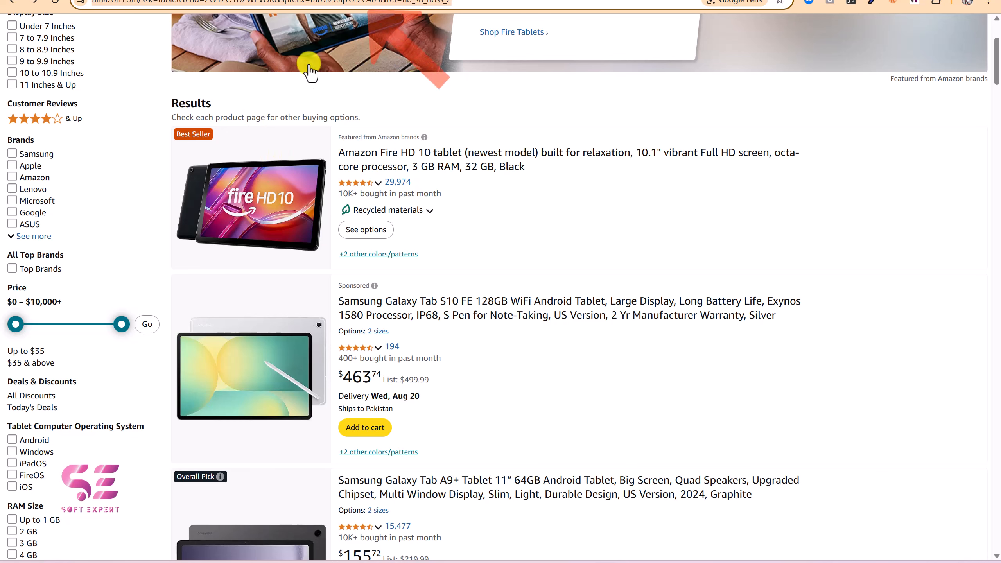
Enter the tablet search results URL as the Amazon Listing Page URL in the scraper and collect its product URLs.
{"action": "left_click", "coordinate": [237, 0]}
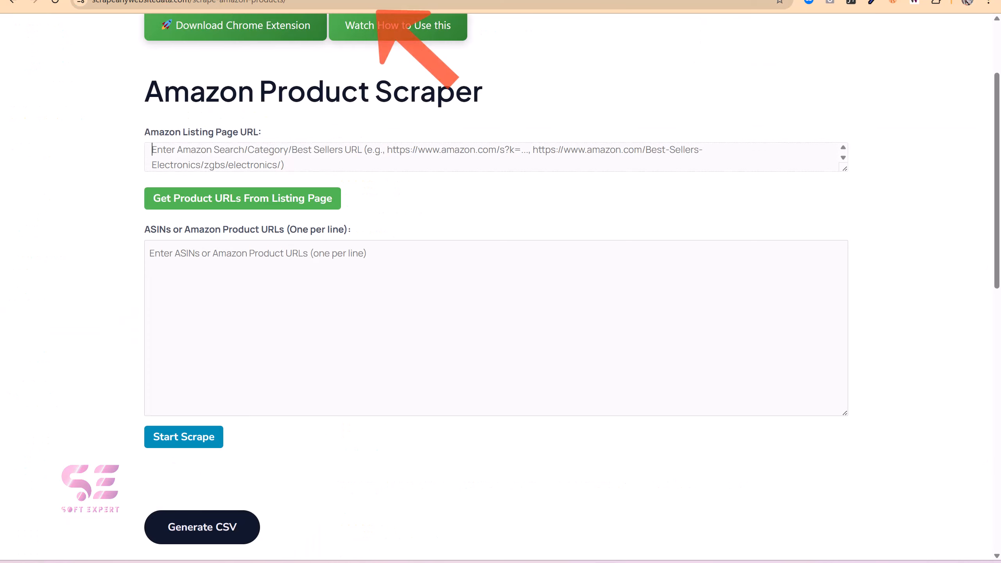
{"action": "left_click", "coordinate": [211, 148]}
{"action": "type", "text": "https://www.amazon.com/s?k=tablet&crid=2WT2O1D2WEVOR&sprefix=tab%2Caps%2C465&ref=nb_sb_noss_2"}
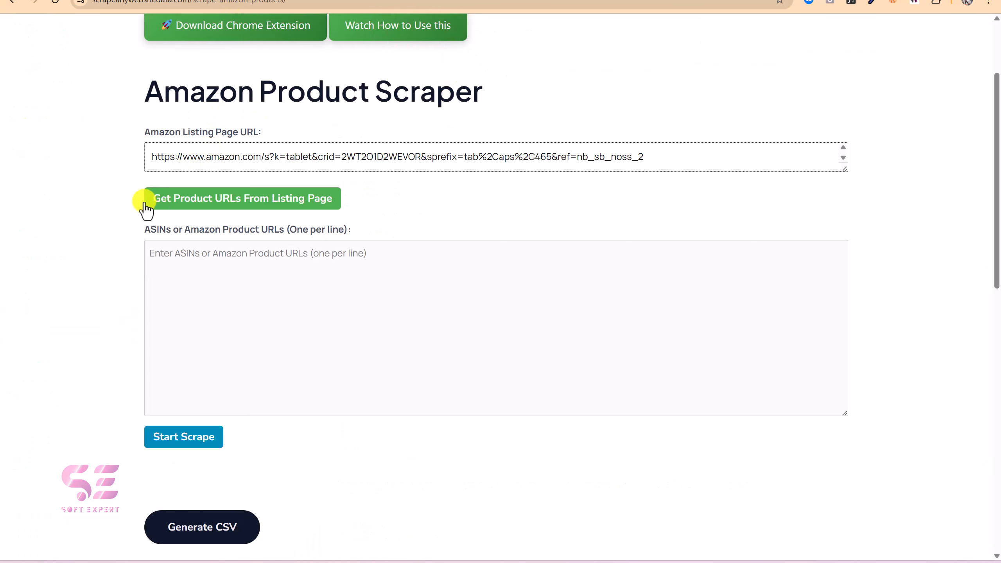
{"action": "left_click", "coordinate": [279, 212]}
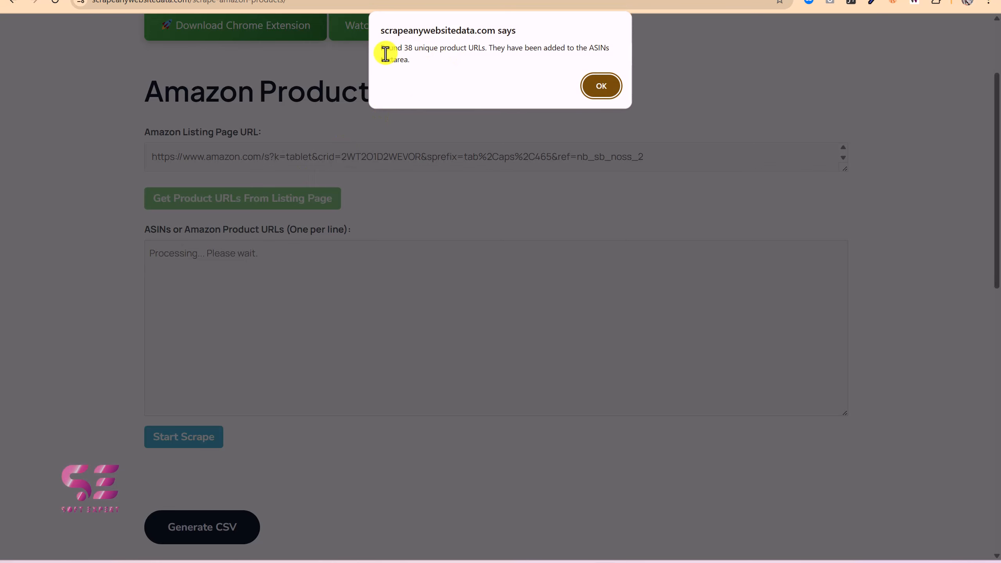
{"action": "left_click", "coordinate": [600, 85]}
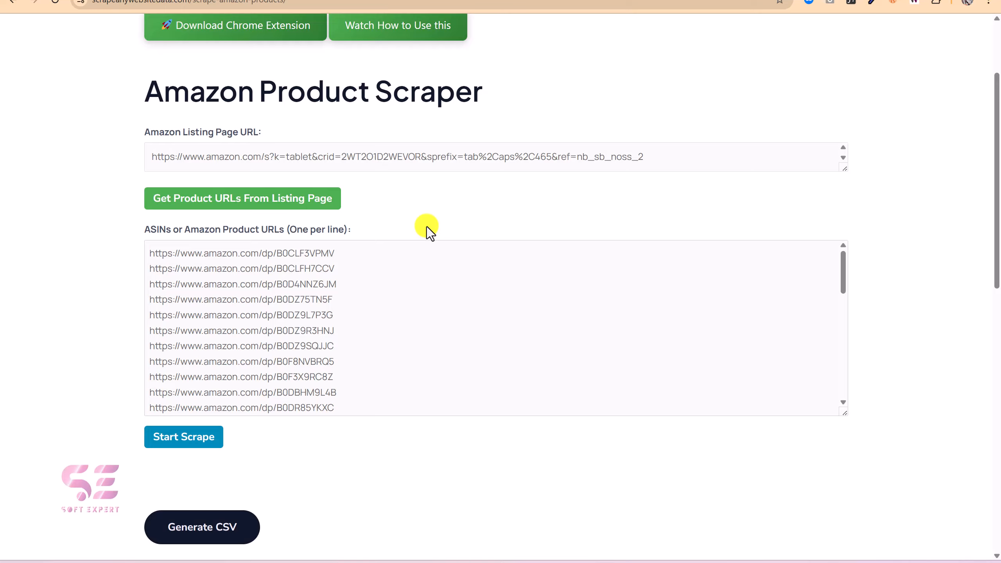
Check the Amazon tablet listing, then delete every collected product URL except those for B0CLF3VPMV and B0CLFH7CCV.
{"action": "left_click", "coordinate": [276, 0]}
{"action": "scroll", "coordinate": [465, 291], "scroll_direction": "down", "scroll_amount": 14}
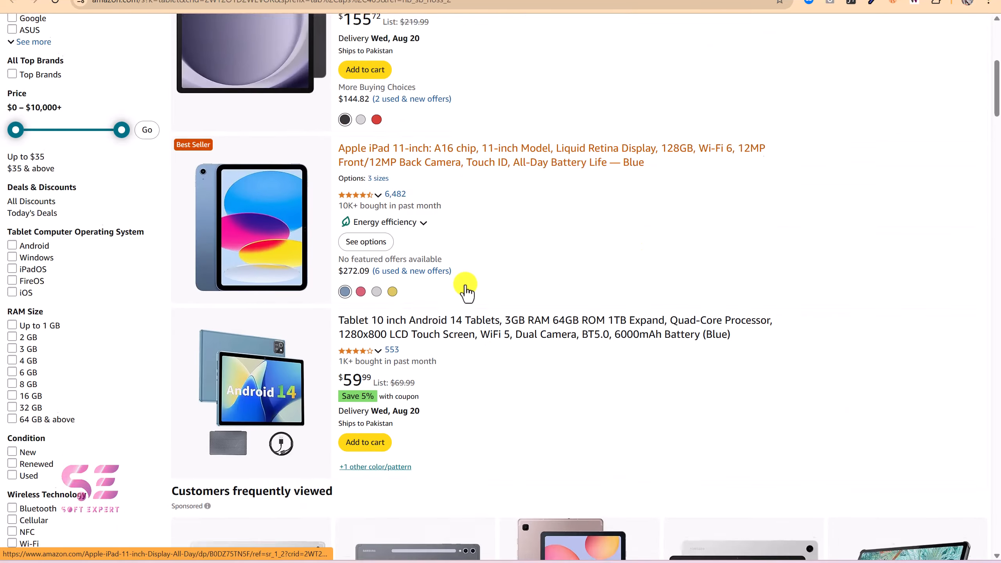
{"action": "scroll", "coordinate": [527, 285], "scroll_direction": "down", "scroll_amount": 7}
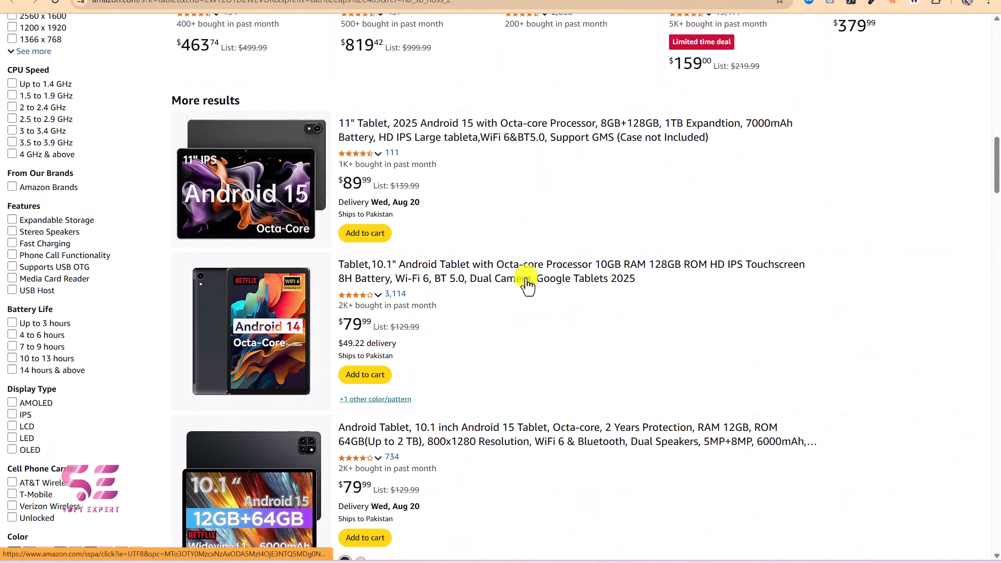
{"action": "left_click", "coordinate": [260, 0]}
{"action": "scroll", "coordinate": [370, 385], "scroll_direction": "down", "scroll_amount": 8}
{"action": "scroll", "coordinate": [370, 386], "scroll_direction": "up", "scroll_amount": 3}
{"action": "scroll", "coordinate": [370, 386], "scroll_direction": "down", "scroll_amount": 3}
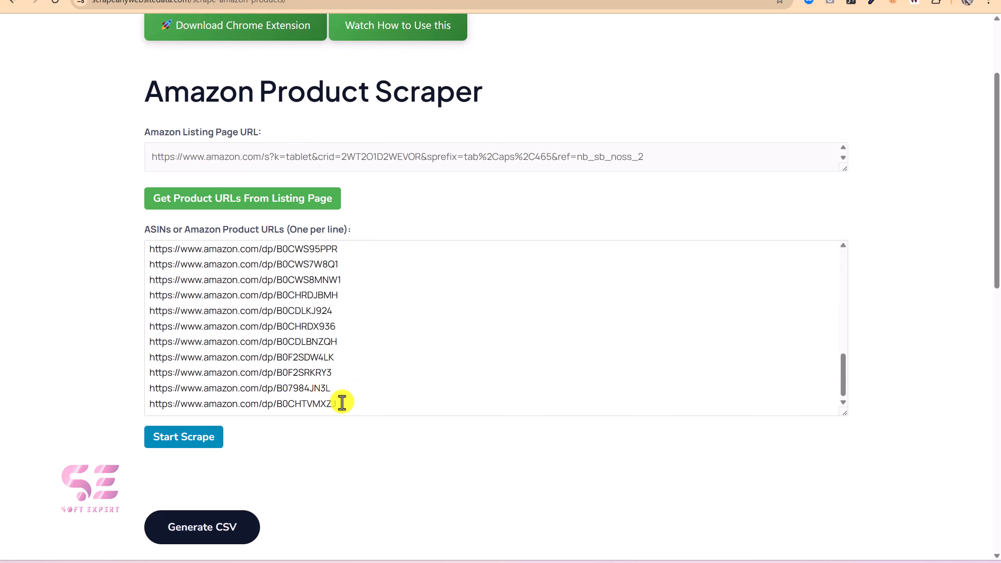
{"action": "left_click_drag", "start_coordinate": [354, 403], "coordinate": [139, 281]}
{"action": "key", "text": "Delete"}
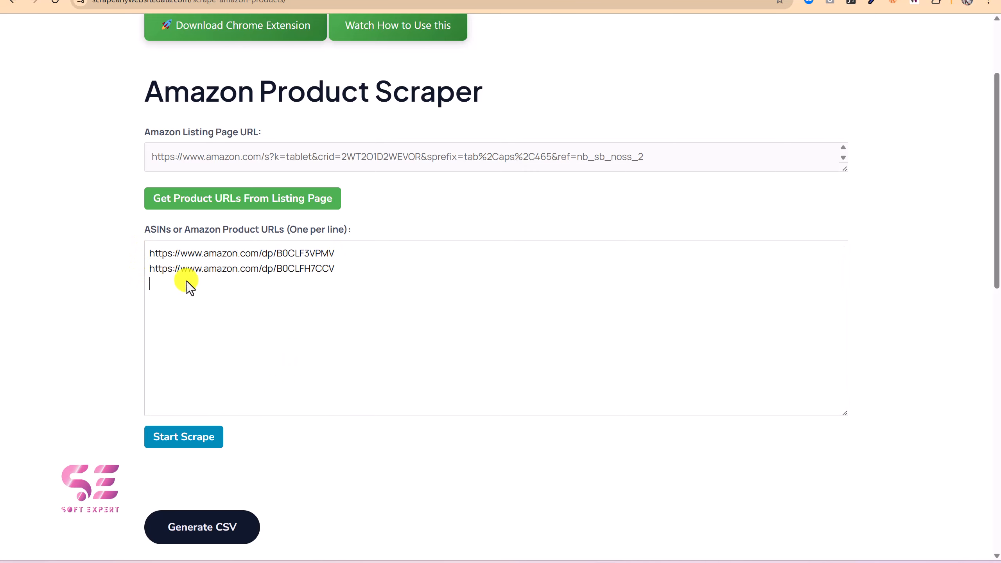
Scrape the remaining product URLs and review the resulting product table.
{"action": "left_click", "coordinate": [195, 442]}
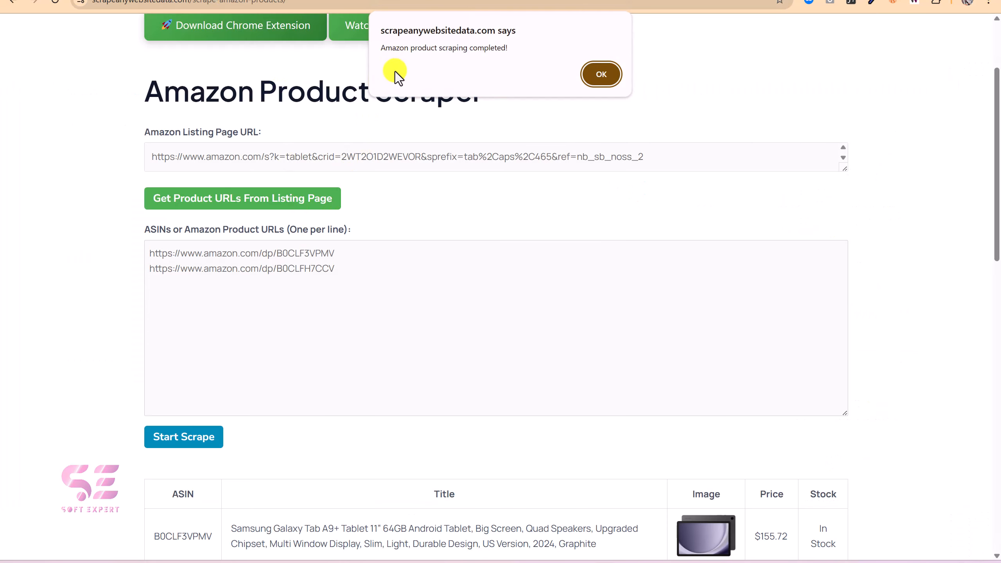
{"action": "left_click", "coordinate": [597, 75]}
{"action": "scroll", "coordinate": [433, 354], "scroll_direction": "down", "scroll_amount": 8}
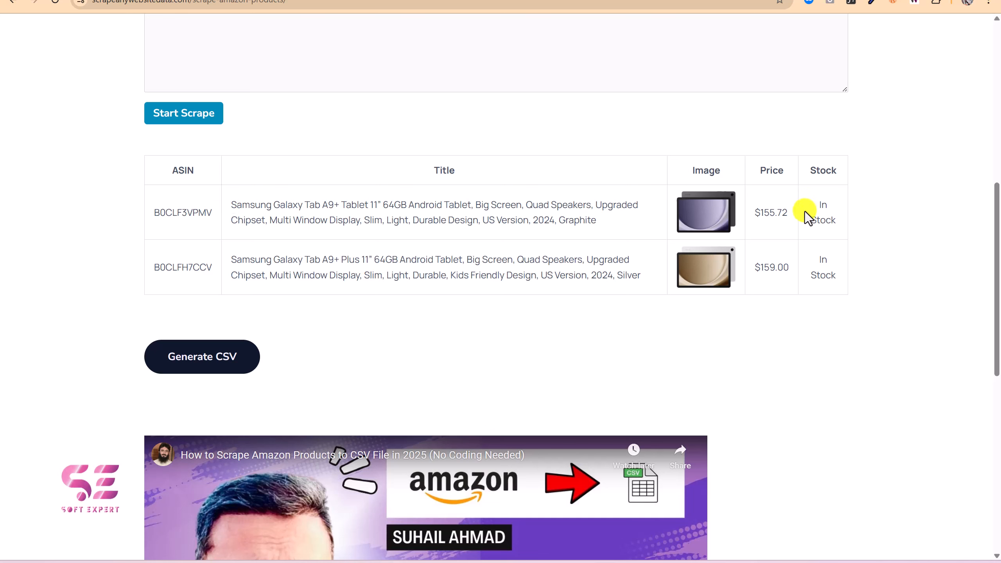
Generate and download the CSV of the scraped products, then open it in the spreadsheet program to review its rows.
{"action": "left_click", "coordinate": [192, 366]}
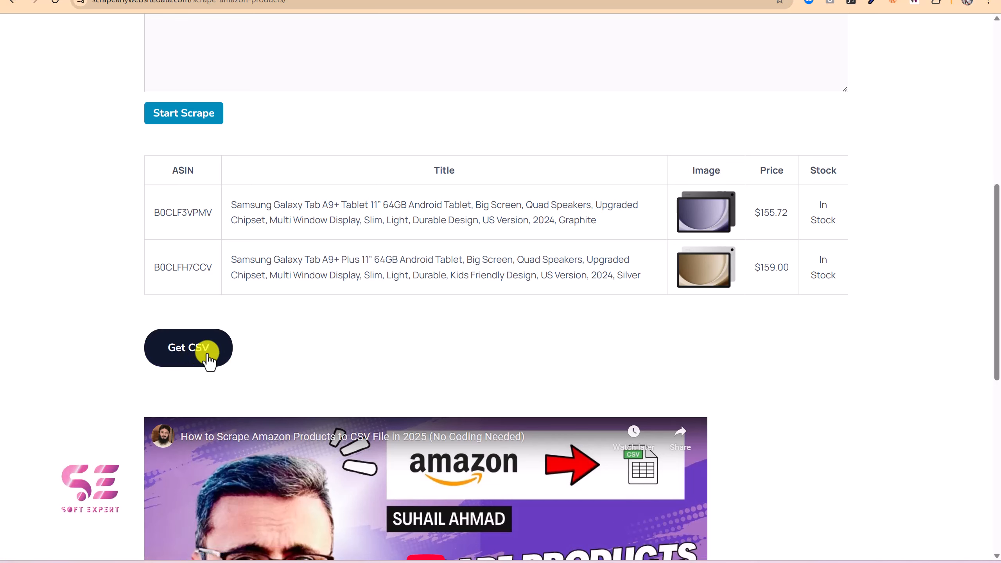
{"action": "left_click", "coordinate": [207, 355]}
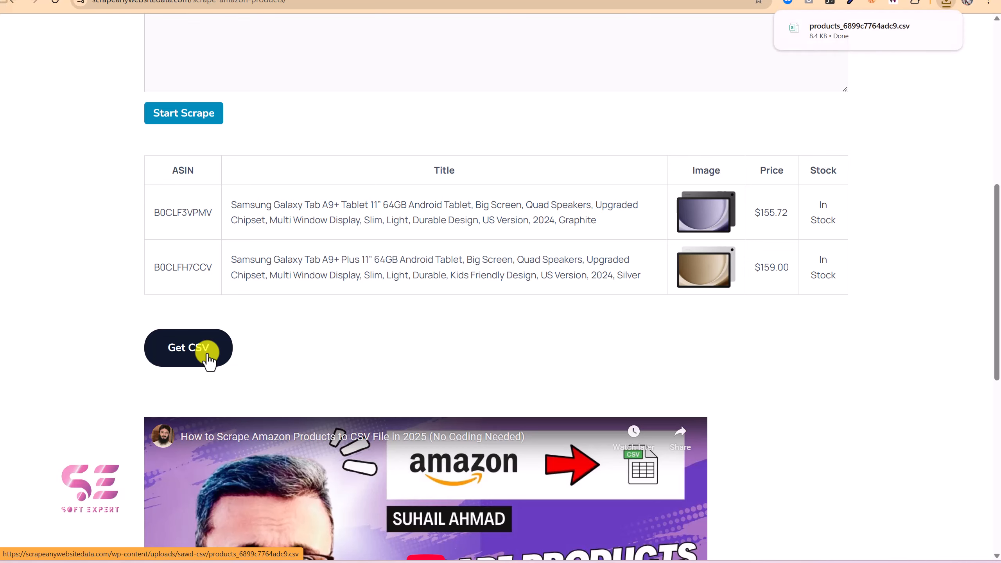
{"action": "left_click", "coordinate": [832, 28]}
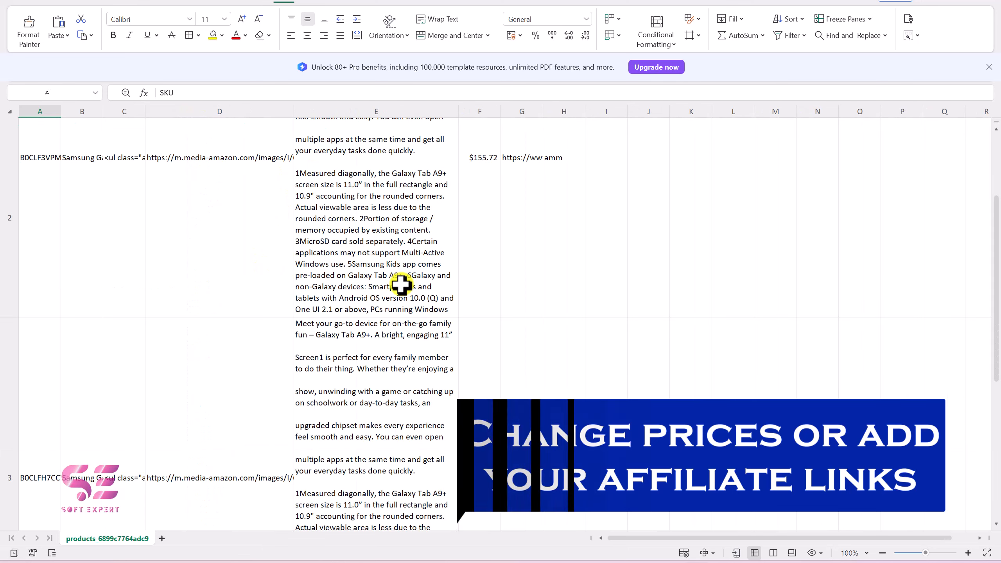
{"action": "scroll", "coordinate": [401, 284], "scroll_direction": "down", "scroll_amount": 2}
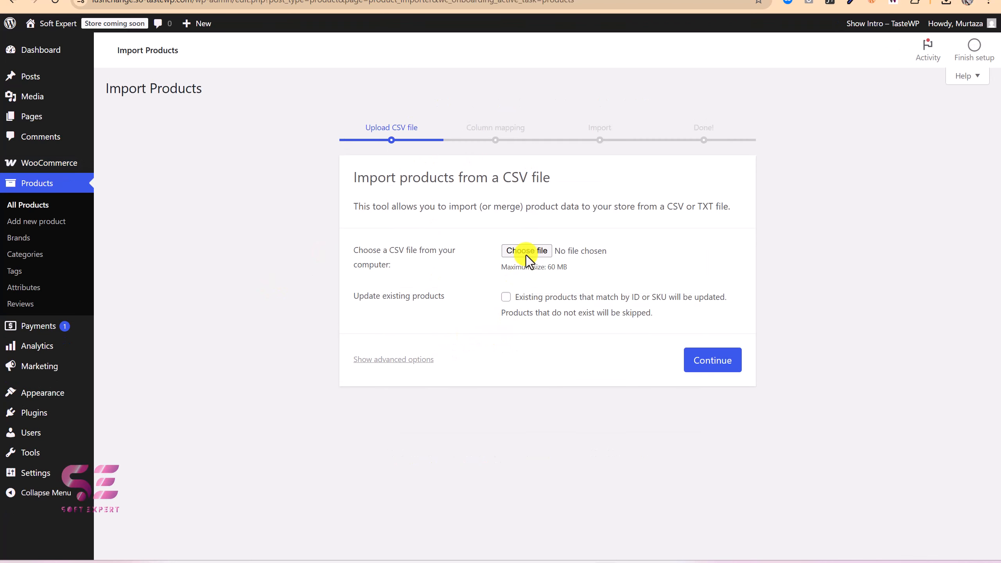
Upload the products_6899c7764adc9 file in WooCommerce's product importer and continue to column mapping.
{"action": "left_click", "coordinate": [526, 255]}
{"action": "left_click", "coordinate": [176, 78]}
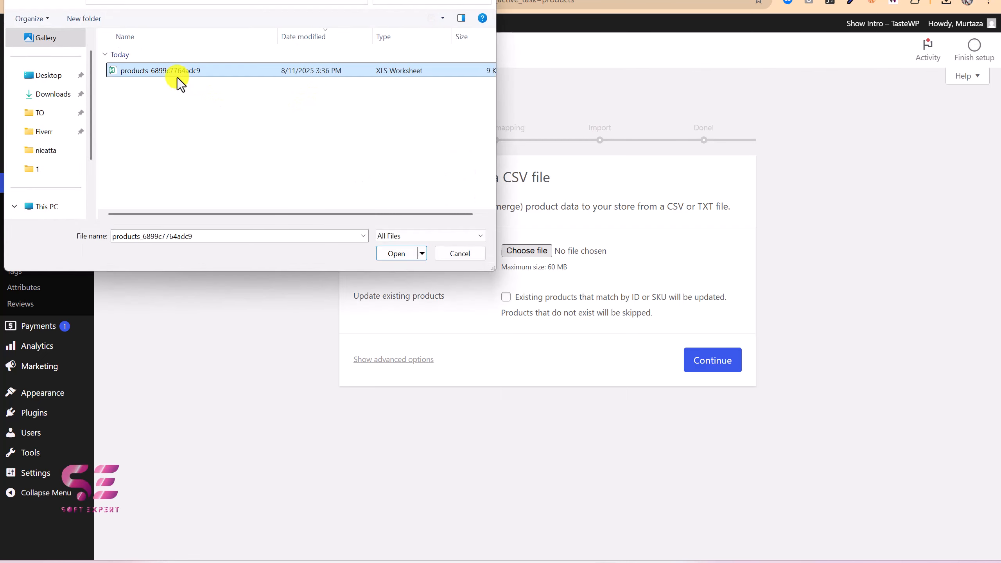
{"action": "double_click", "coordinate": [177, 78]}
{"action": "left_click", "coordinate": [705, 361]}
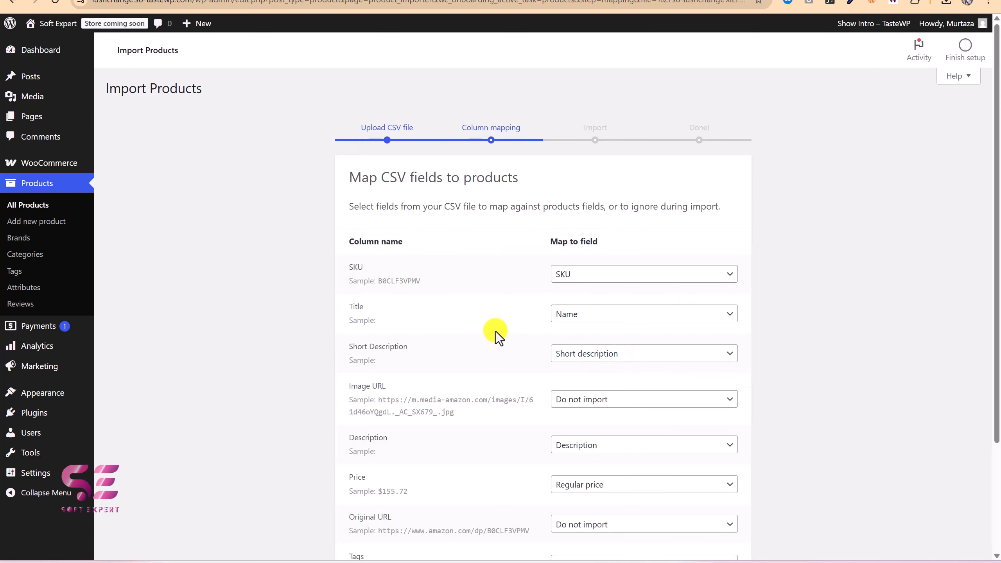
Map the Image URL column to Images and the Price column to Regular price.
{"action": "scroll", "coordinate": [495, 227], "scroll_direction": "down", "scroll_amount": 2}
{"action": "scroll", "coordinate": [495, 226], "scroll_direction": "down", "scroll_amount": 1}
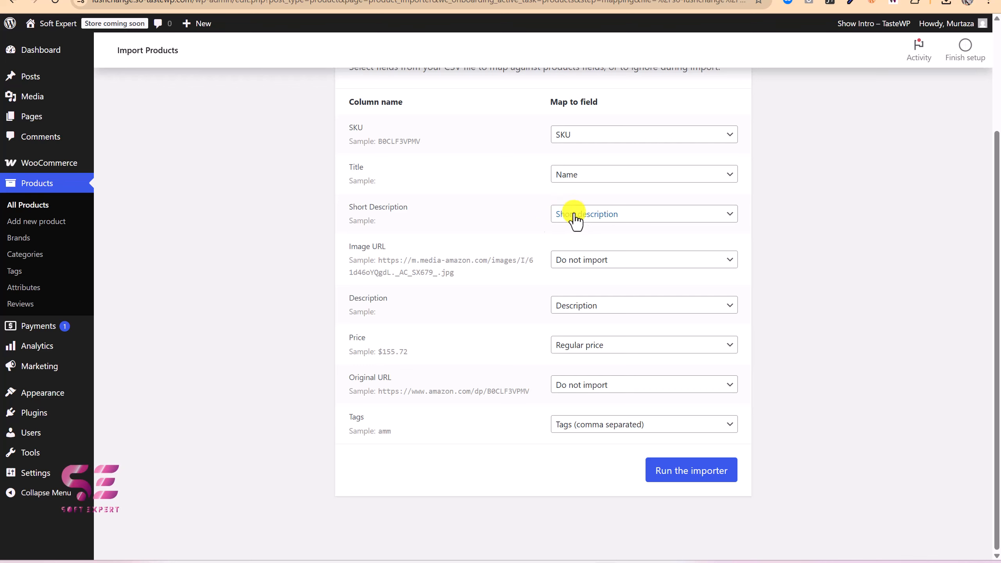
{"action": "left_click", "coordinate": [576, 261]}
{"action": "scroll", "coordinate": [576, 374], "scroll_direction": "down", "scroll_amount": 8}
{"action": "left_click", "coordinate": [581, 376]}
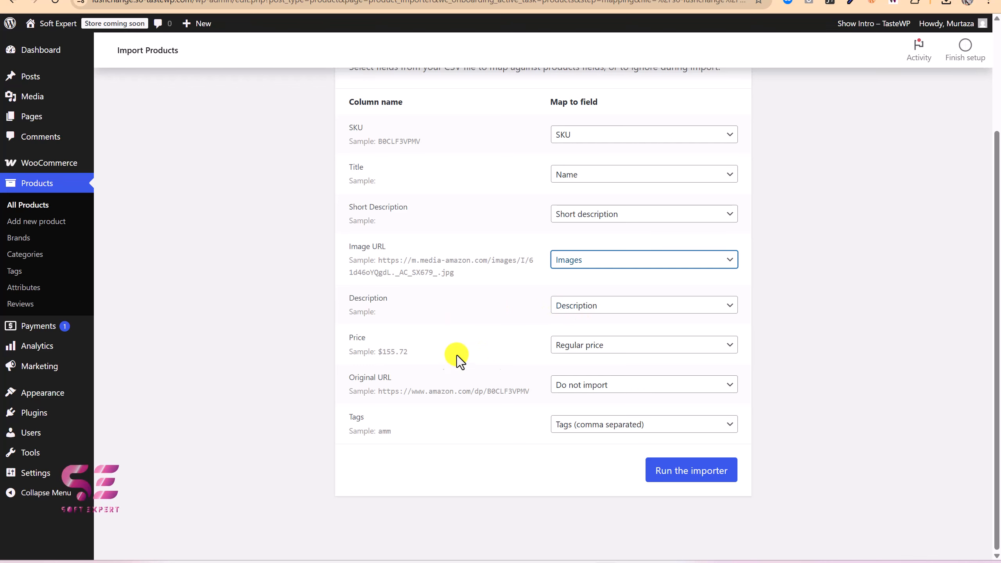
{"action": "left_click", "coordinate": [580, 346]}
{"action": "left_click", "coordinate": [584, 346]}
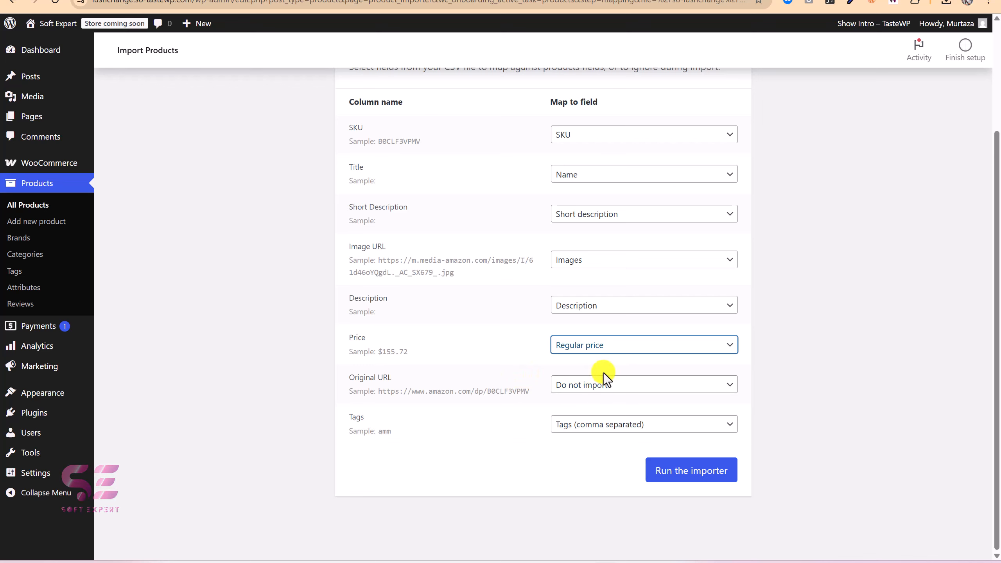
Map the Original URL column to External URL and run the product import.
{"action": "left_click", "coordinate": [599, 391]}
{"action": "scroll", "coordinate": [626, 296], "scroll_direction": "down", "scroll_amount": 1}
{"action": "scroll", "coordinate": [626, 295], "scroll_direction": "down", "scroll_amount": 3}
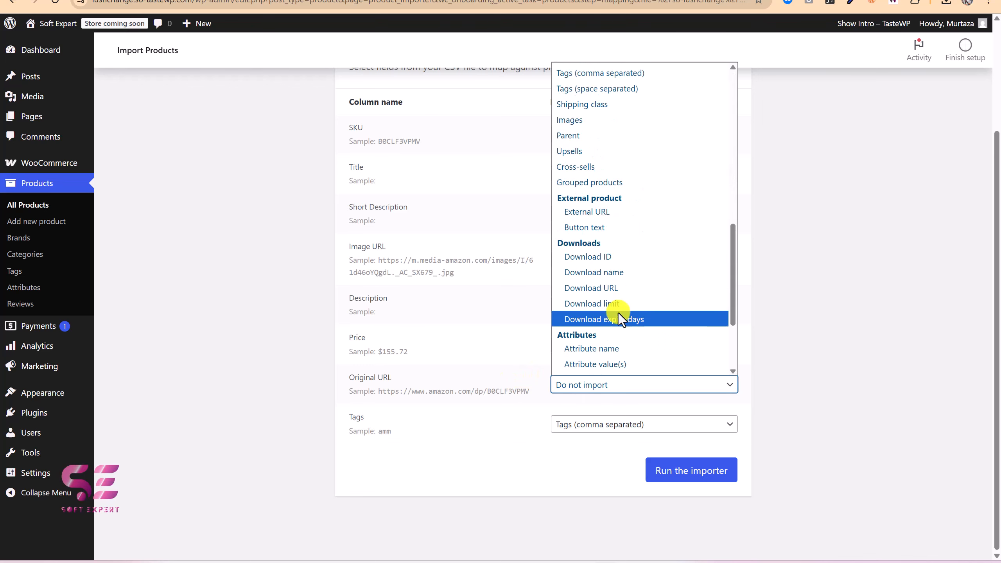
{"action": "left_click", "coordinate": [585, 215]}
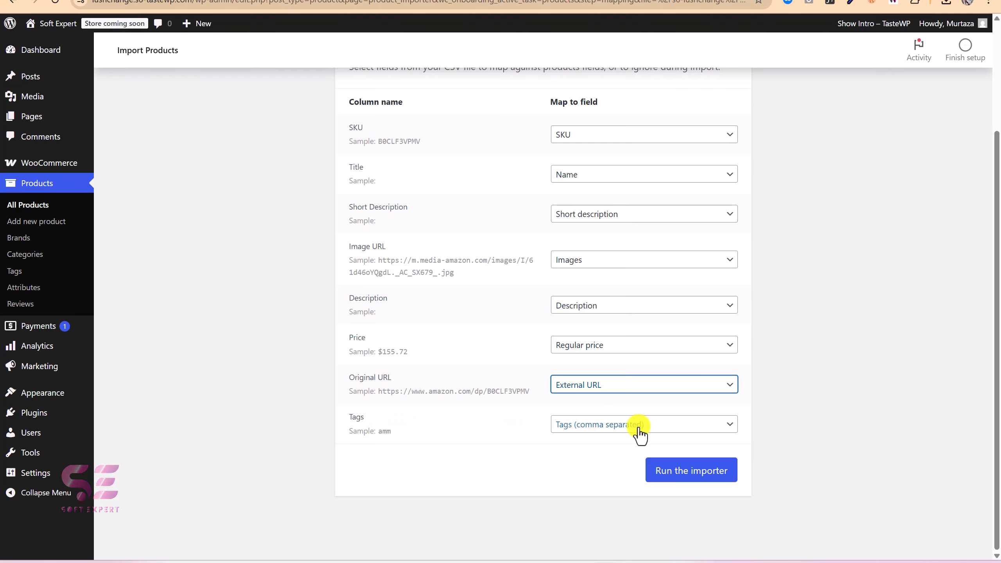
{"action": "left_click", "coordinate": [688, 471]}
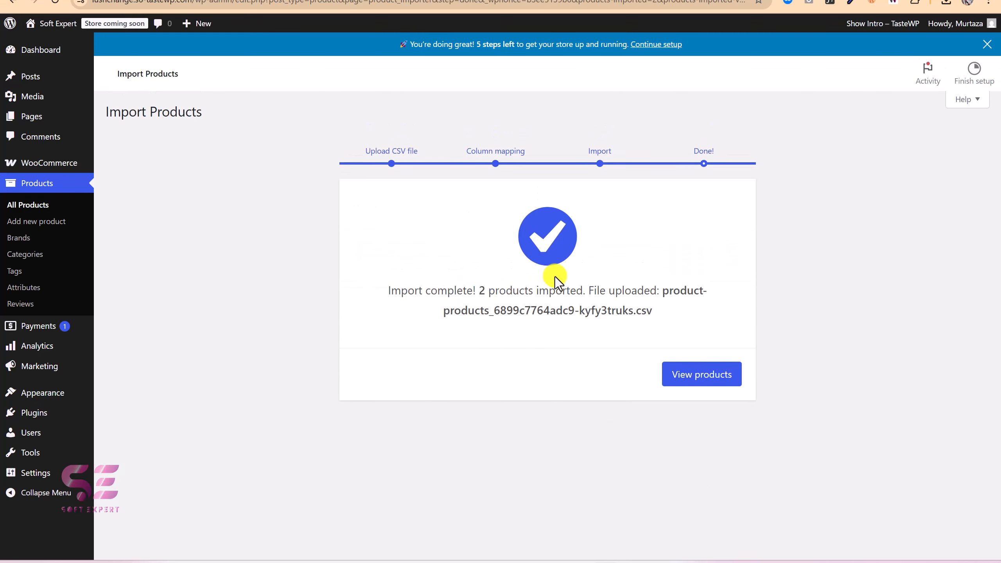
View the imported products and examine the Samsung Galaxy Tab A9+ store page, checking its image, title, price, descriptions and tags.
{"action": "left_click", "coordinate": [693, 375]}
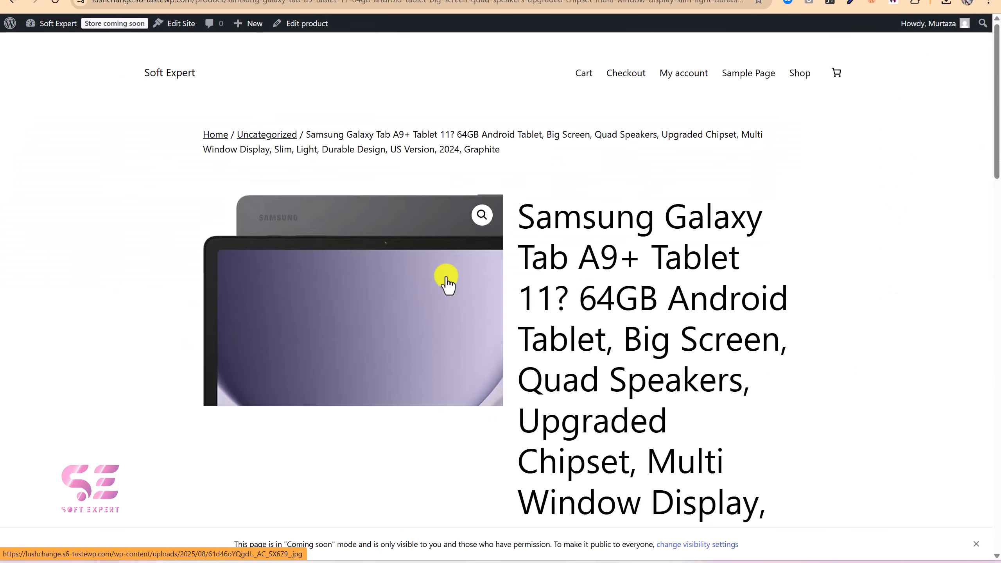
{"action": "scroll", "coordinate": [513, 276], "scroll_direction": "down", "scroll_amount": 15}
{"action": "scroll", "coordinate": [582, 264], "scroll_direction": "up", "scroll_amount": 15}
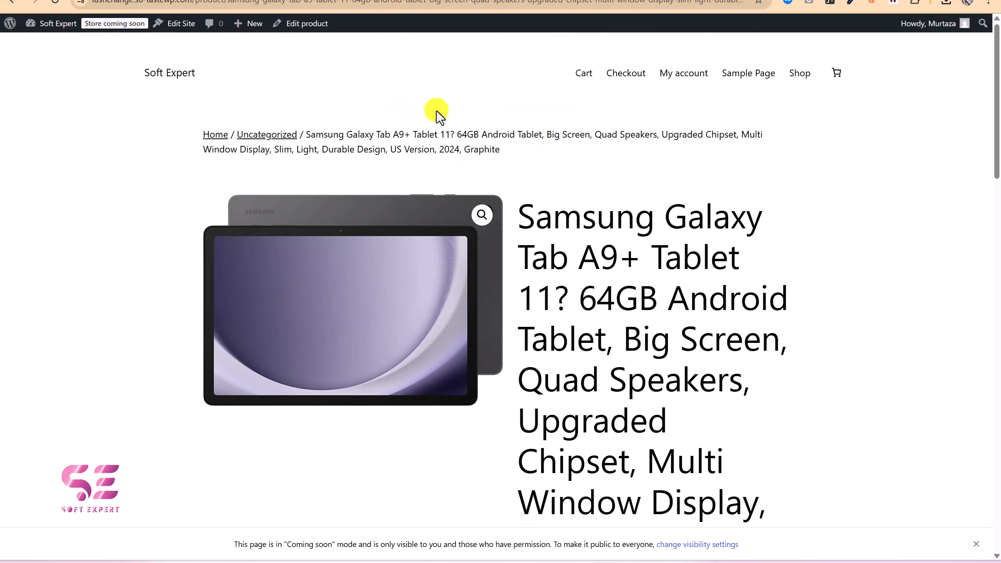
{"action": "scroll", "coordinate": [498, 126], "scroll_direction": "down", "scroll_amount": 15}
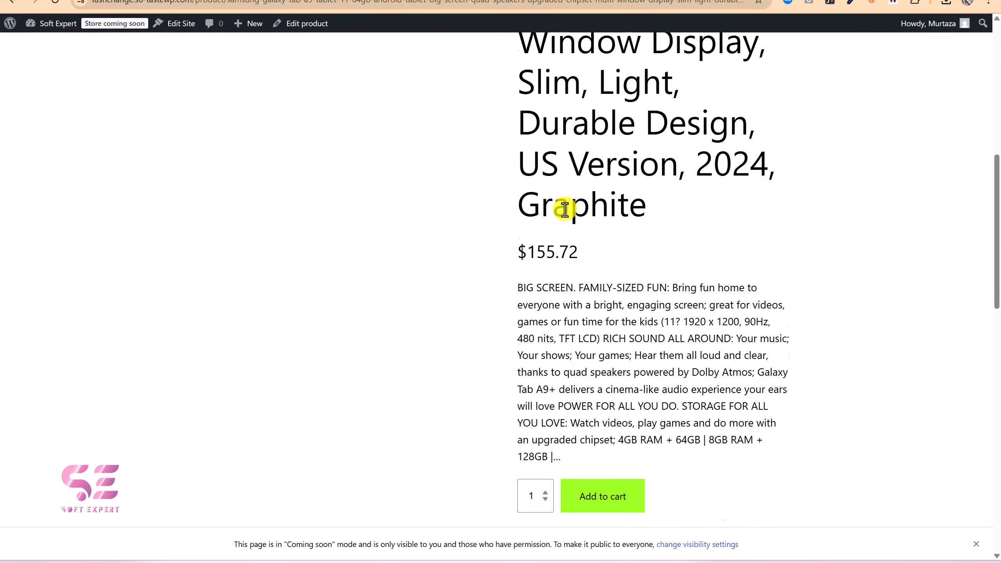
{"action": "scroll", "coordinate": [538, 268], "scroll_direction": "down", "scroll_amount": 7}
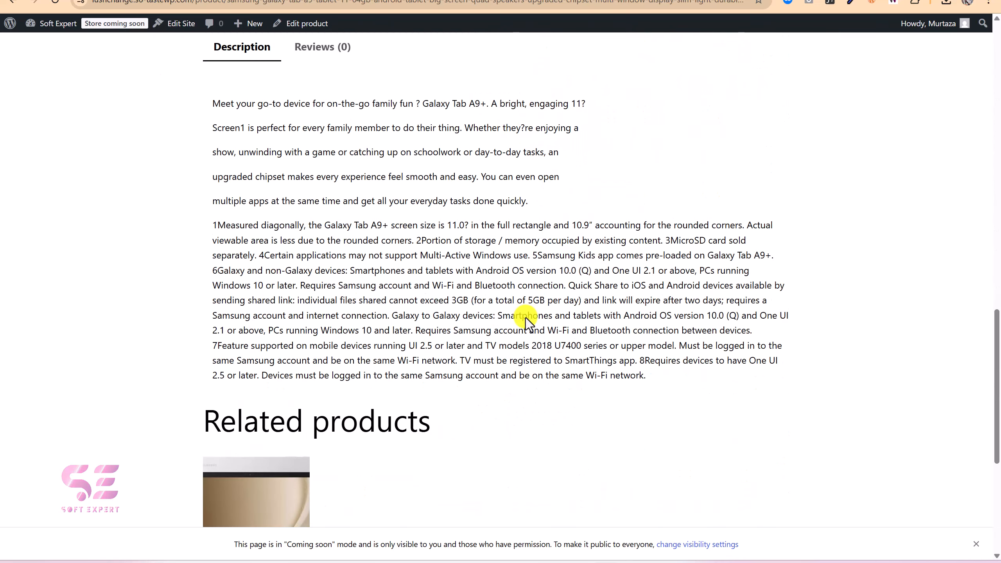
{"action": "scroll", "coordinate": [526, 318], "scroll_direction": "down", "scroll_amount": 6}
{"action": "scroll", "coordinate": [526, 318], "scroll_direction": "up", "scroll_amount": 12}
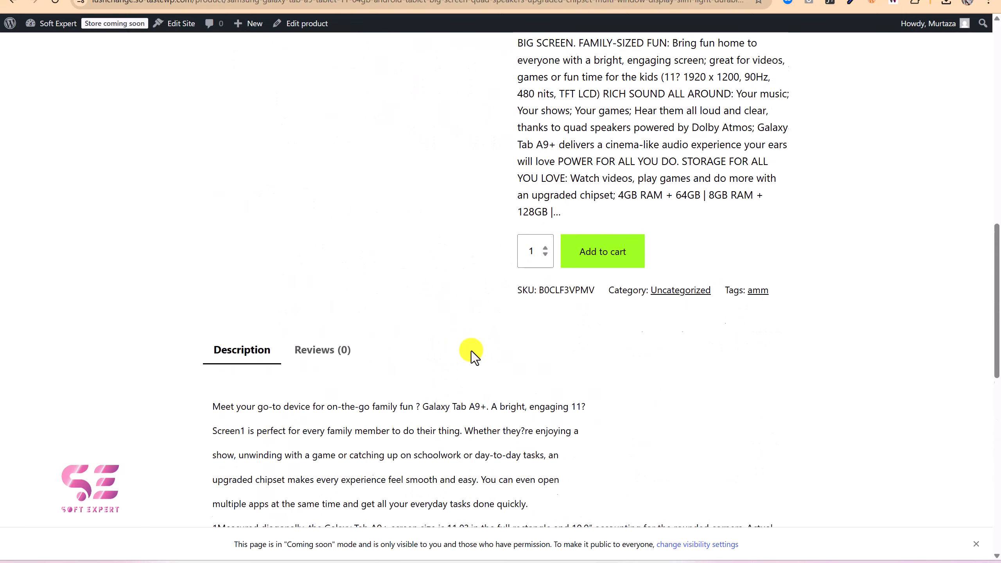
{"action": "scroll", "coordinate": [576, 324], "scroll_direction": "up", "scroll_amount": 6}
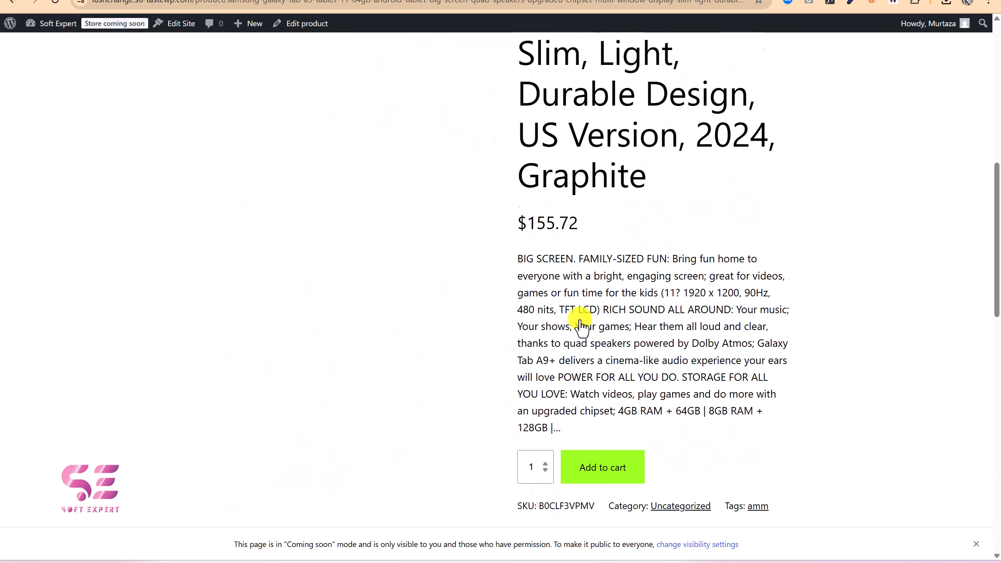
{"action": "scroll", "coordinate": [527, 330], "scroll_direction": "up", "scroll_amount": 8}
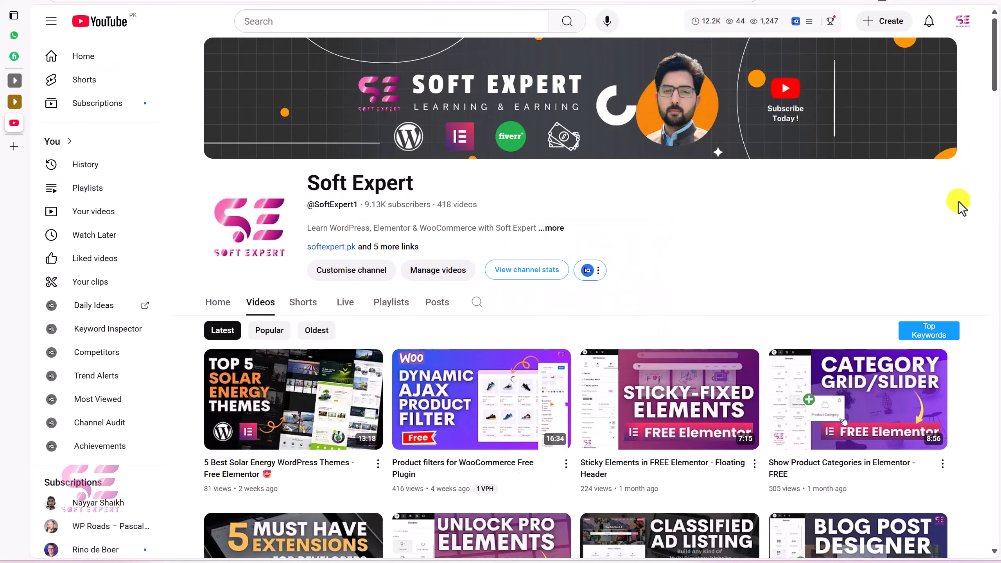
{"action": "scroll", "coordinate": [958, 202], "scroll_direction": "down", "scroll_amount": 5}
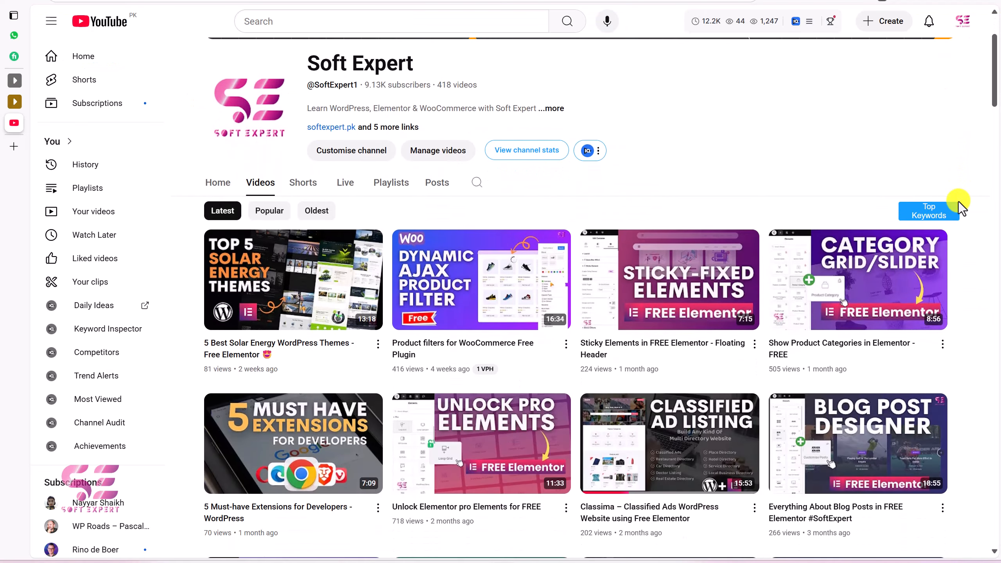
{"action": "scroll", "coordinate": [959, 201], "scroll_direction": "down", "scroll_amount": 7}
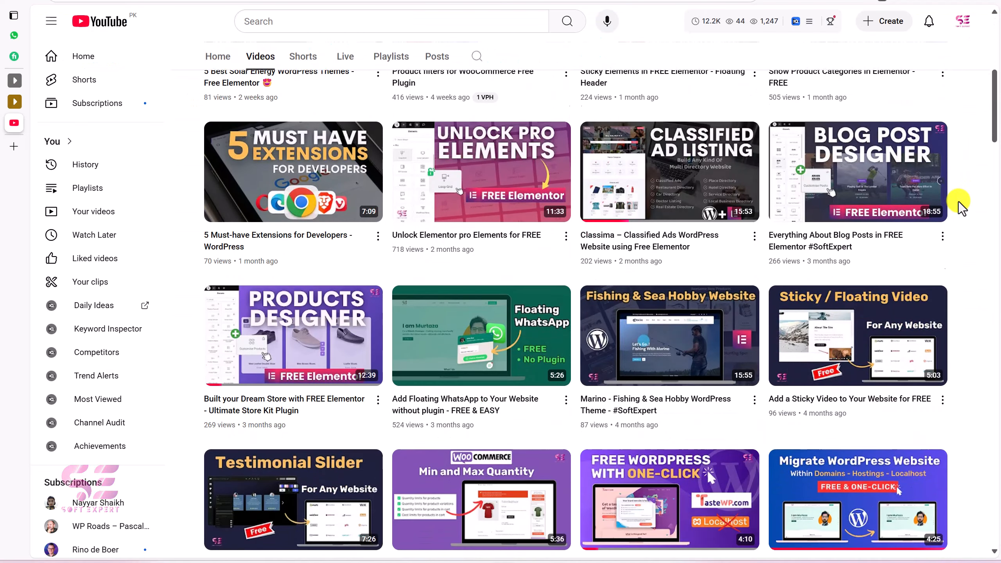
{"action": "scroll", "coordinate": [959, 202], "scroll_direction": "down", "scroll_amount": 10}
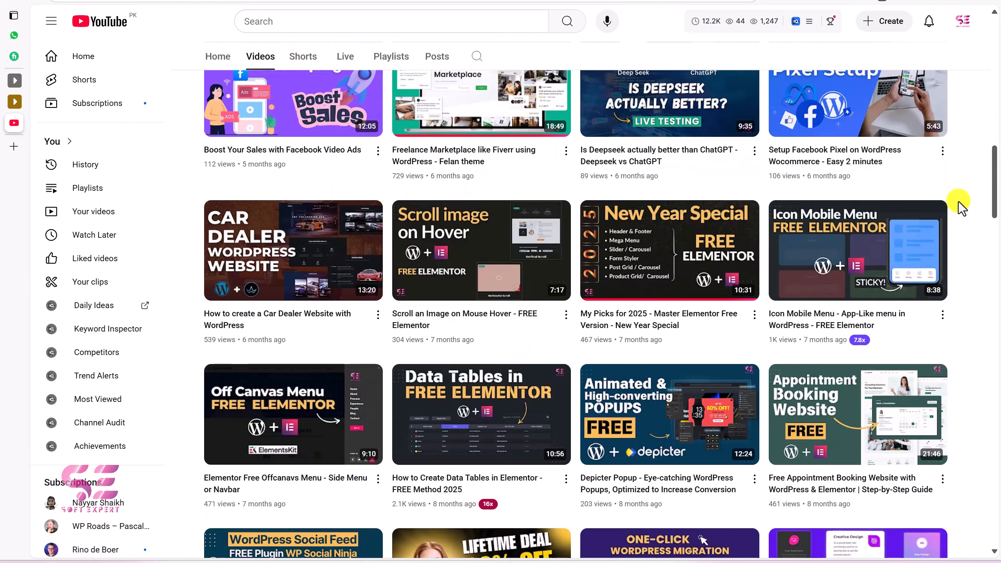
{"action": "scroll", "coordinate": [958, 201], "scroll_direction": "down", "scroll_amount": 7}
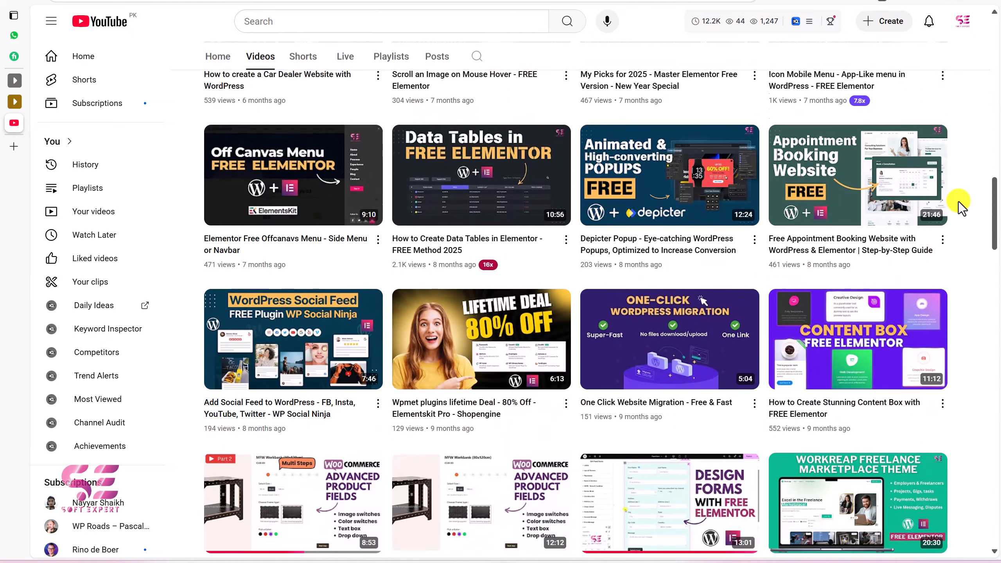
{"action": "scroll", "coordinate": [959, 202], "scroll_direction": "down", "scroll_amount": 12}
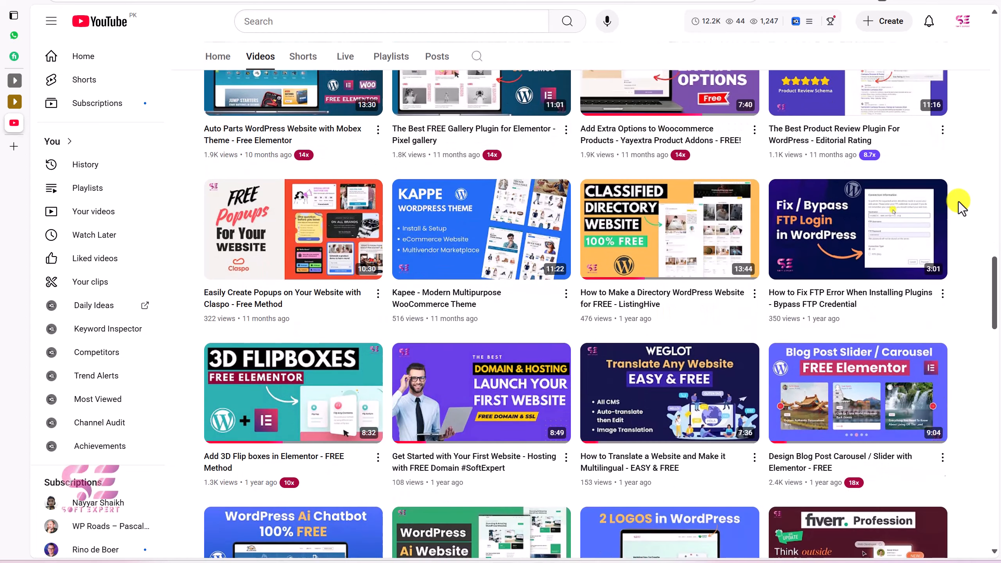